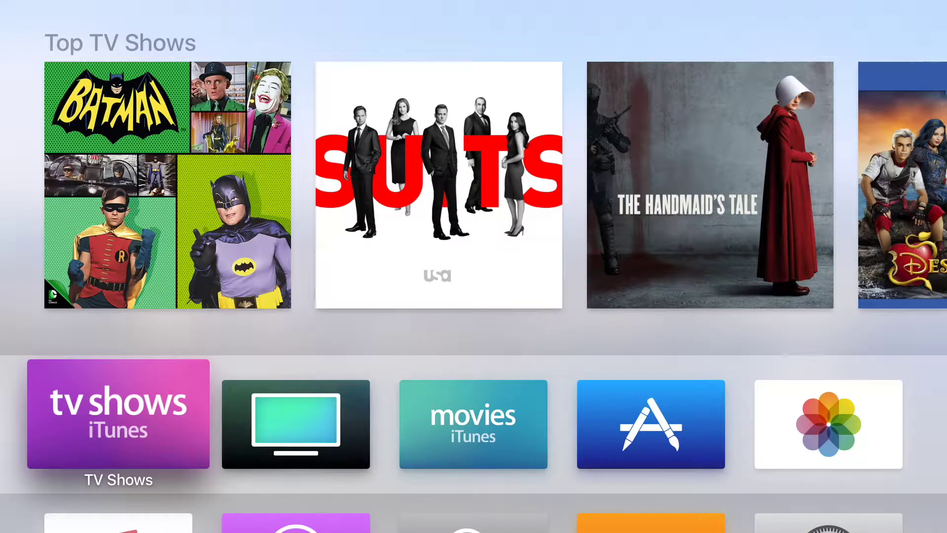
Step: Search the App Store for 'KIT' and open the Kitcast digital signage app's page
key("Right")
key("Right")
key("Right")
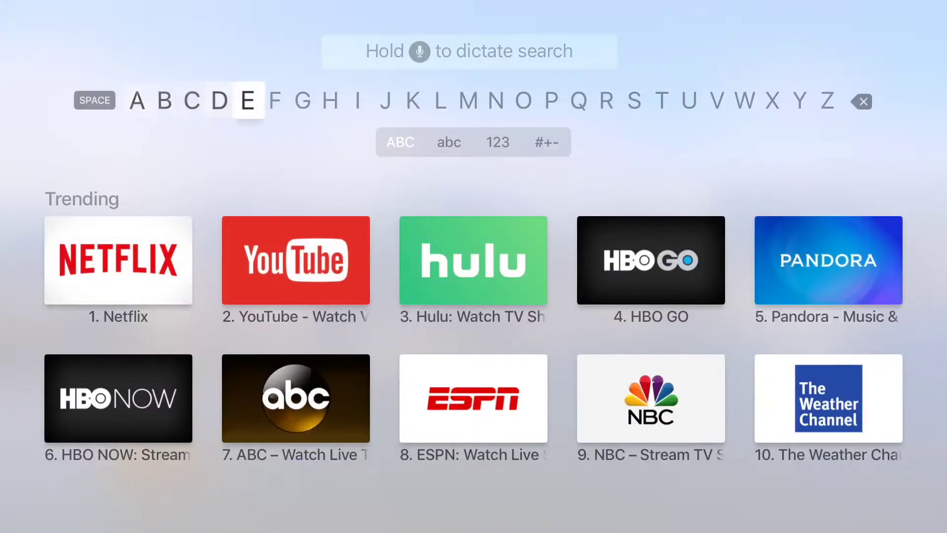
key("Right")
key("Right")
key("Right")
key("Right")
type("KIT")
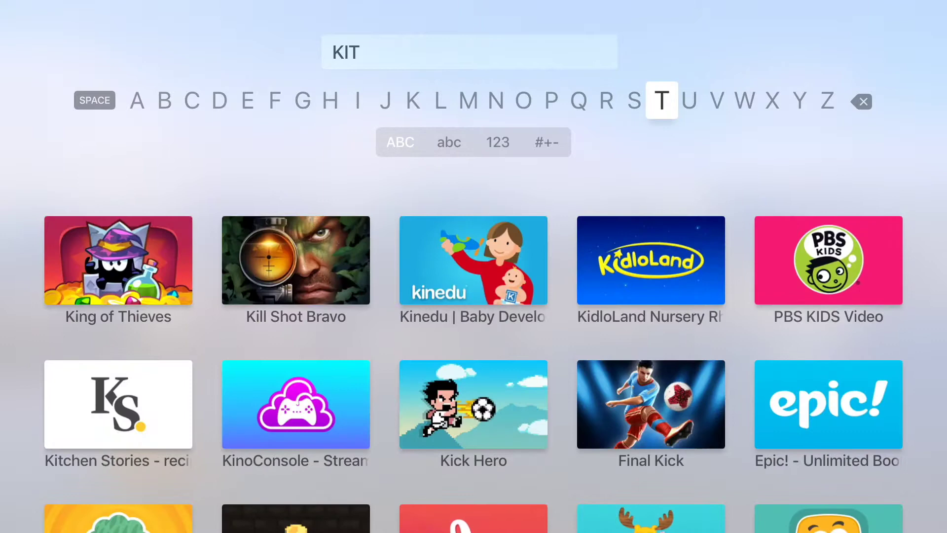
key("Down")
key("Right")
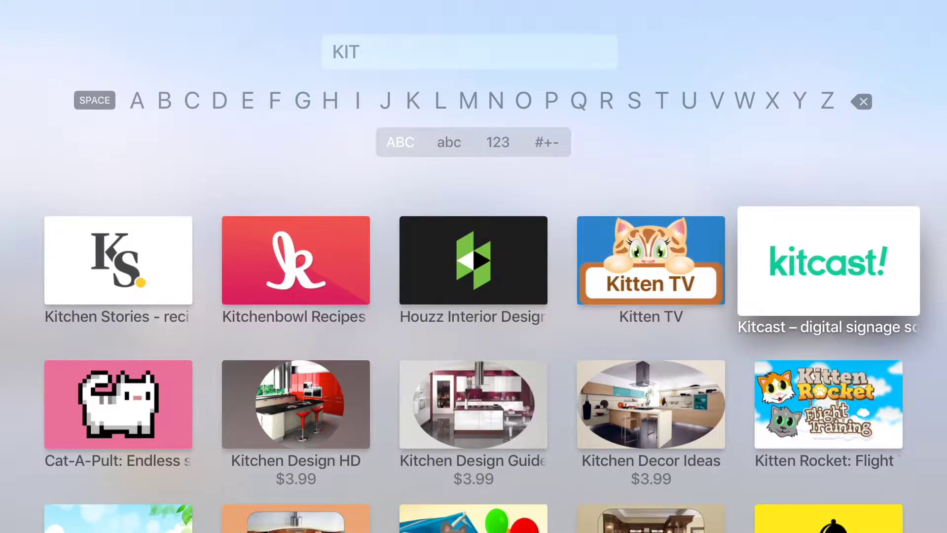
key("Return")
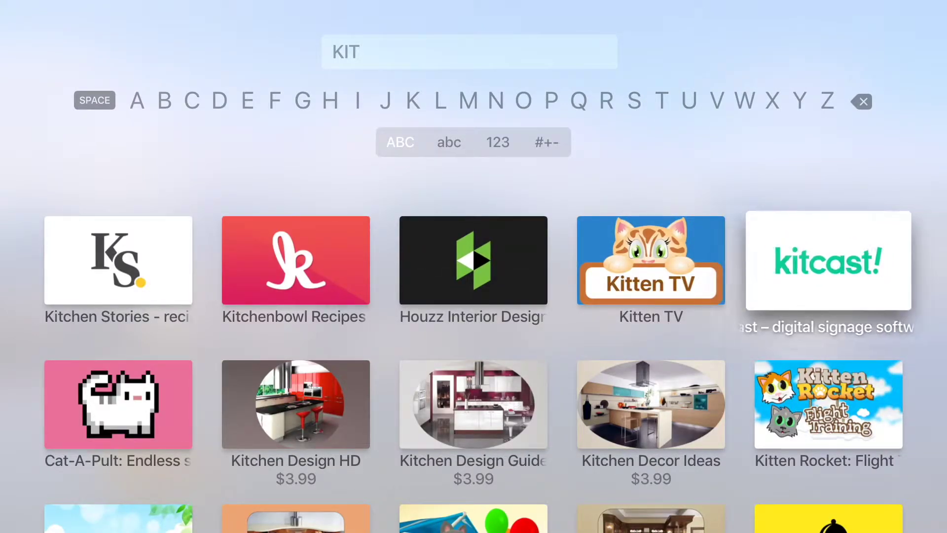